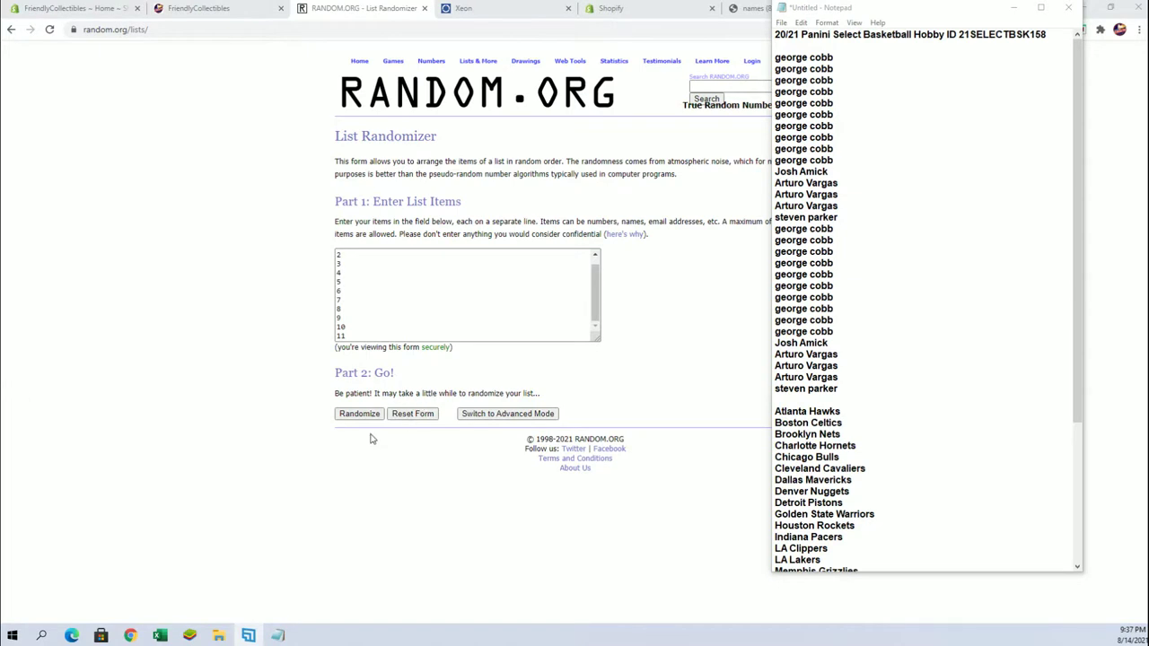
# Step: Shuffle the 1–11 test list and zoom the RANDOM.ORG page in
pyautogui.click(359, 415)
pyautogui.click(1138, 28)
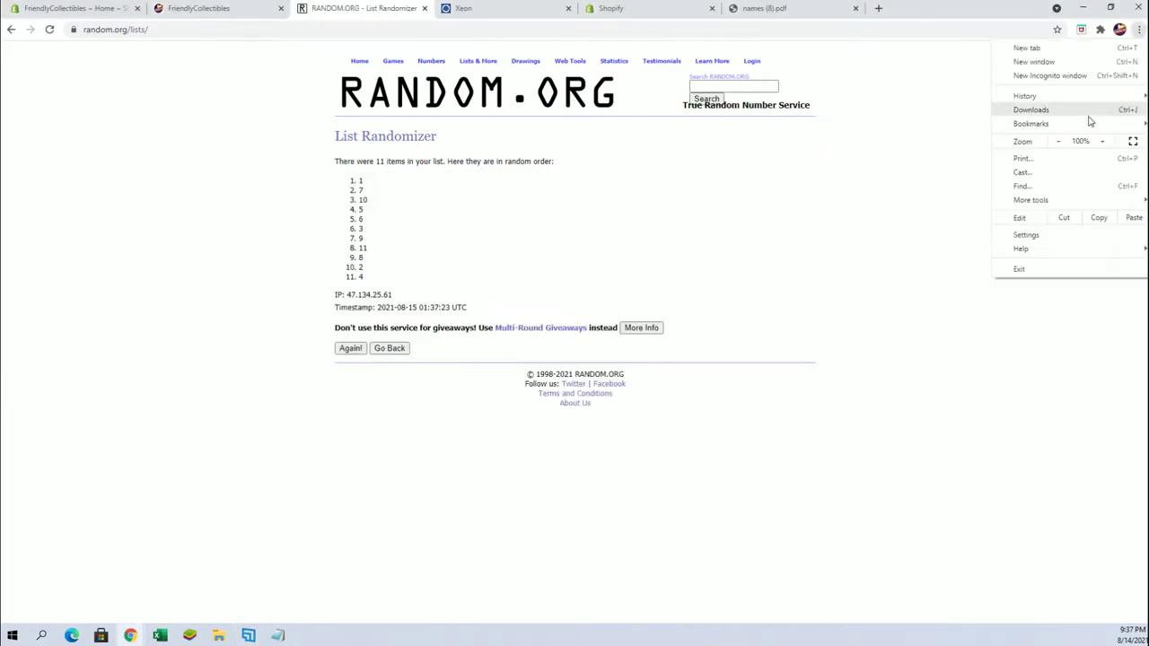
pyautogui.click(1101, 142)
pyautogui.click(1101, 142)
pyautogui.click(1101, 142)
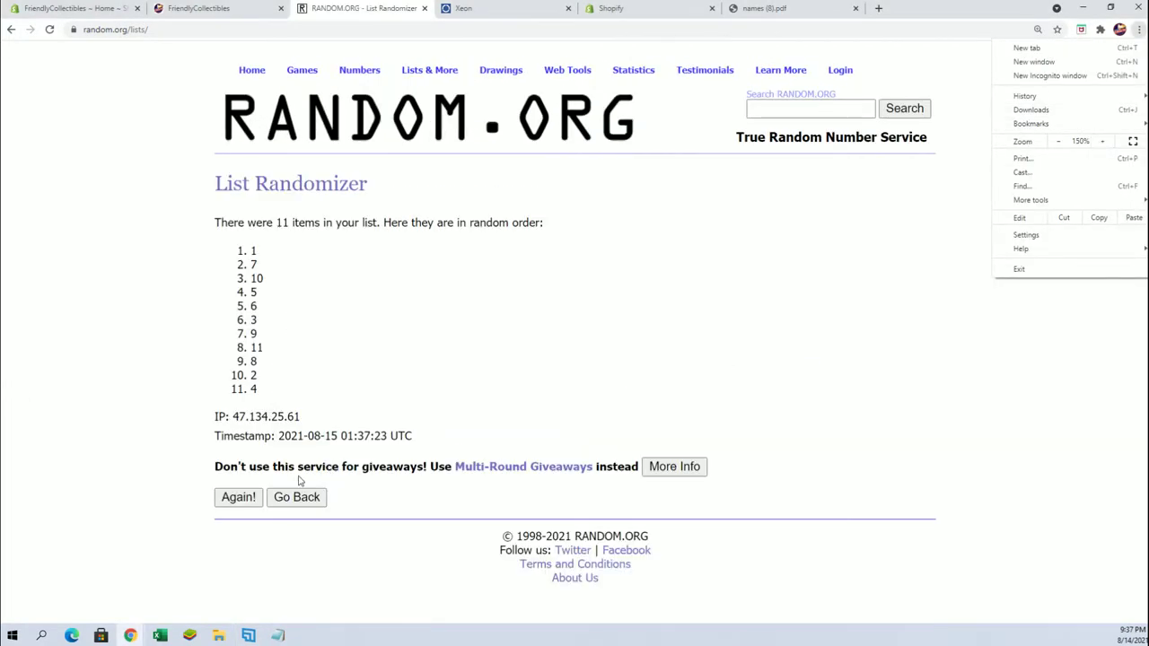
pyautogui.click(241, 497)
# Step: Reshuffle the 1–11 test list five more times with Again!
pyautogui.click(231, 496)
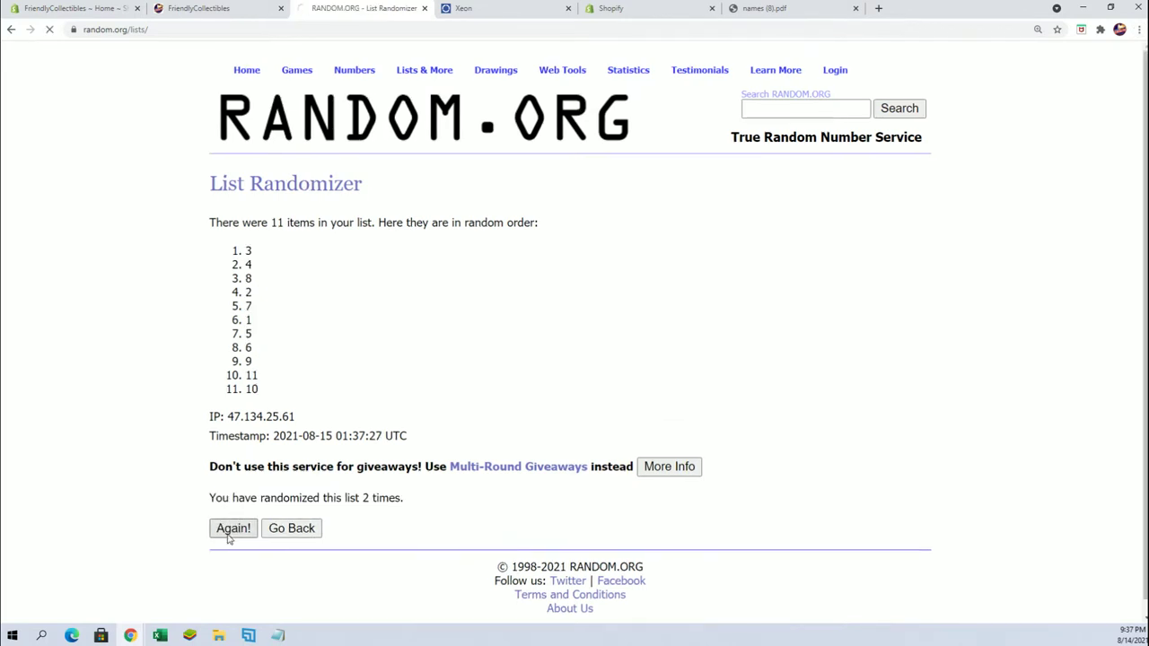
pyautogui.click(229, 534)
pyautogui.click(229, 535)
pyautogui.click(230, 534)
pyautogui.click(230, 533)
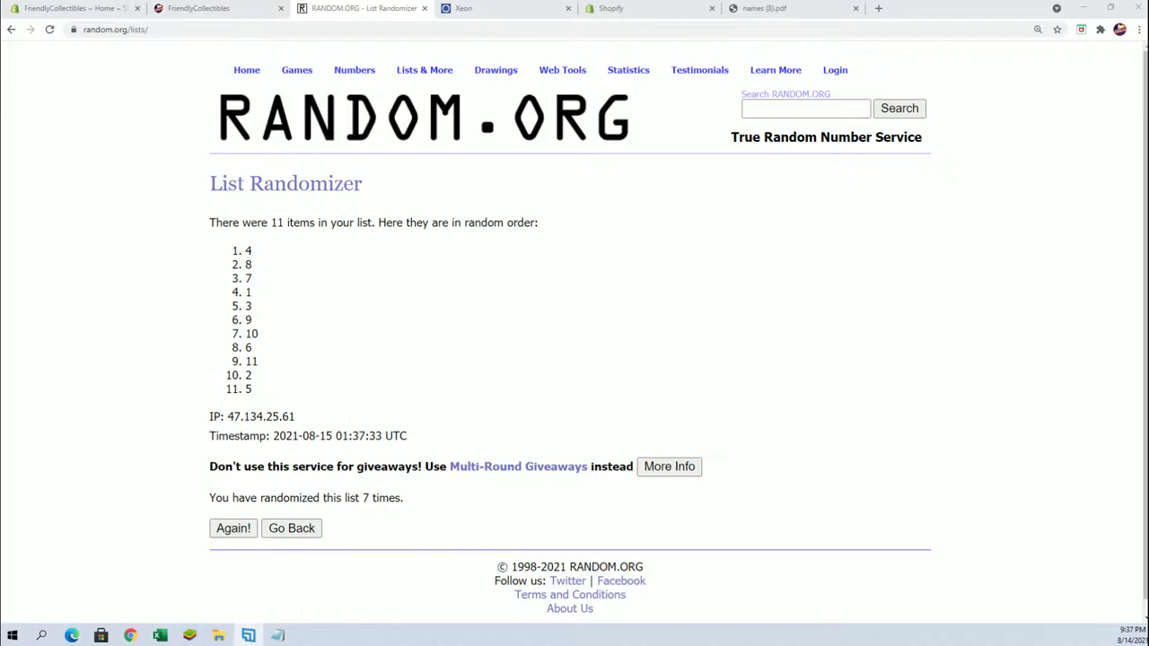
# Step: Reopen a blank List Randomizer form, zoom the page back out, and switch to Notepad
pyautogui.moveTo(425, 72)
pyautogui.click(439, 90)
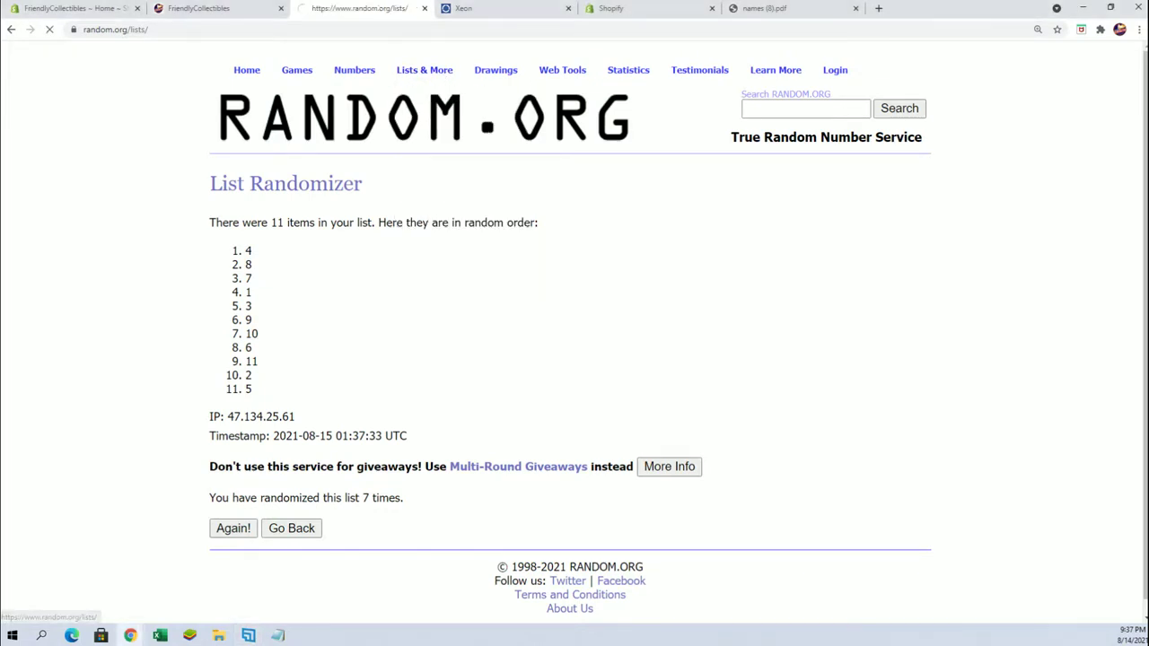
pyautogui.hotkey('alt', 'Tab')
pyautogui.click(1137, 33)
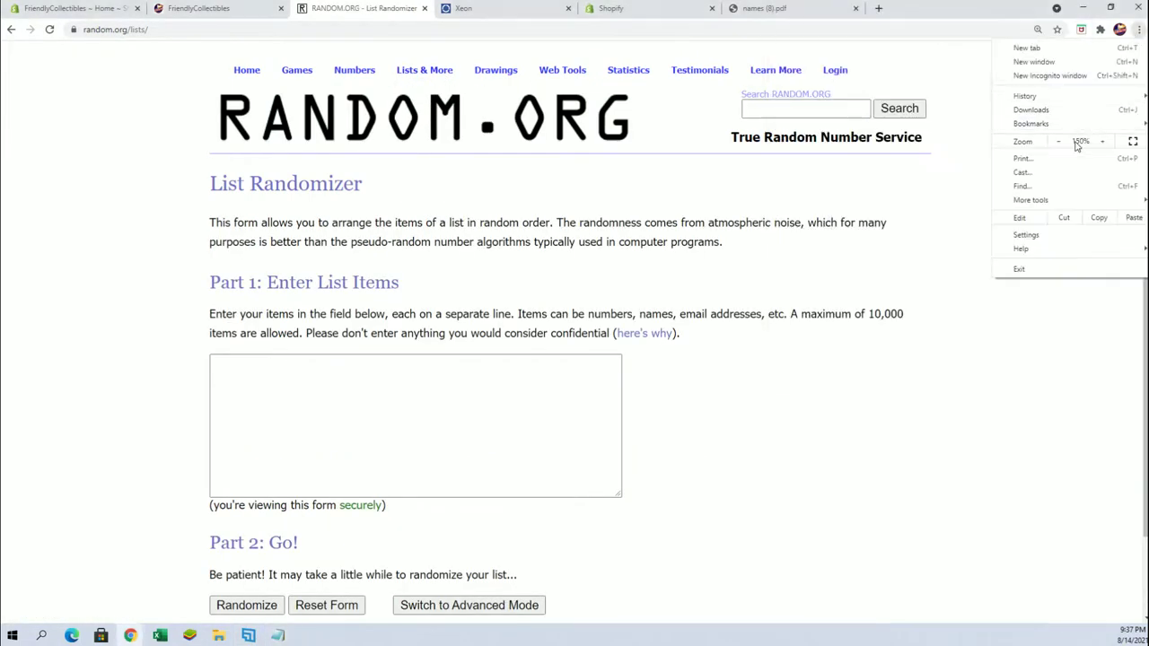
pyautogui.click(1059, 141)
pyautogui.click(1059, 141)
pyautogui.click(1059, 141)
pyautogui.click(1059, 141)
pyautogui.click(1137, 33)
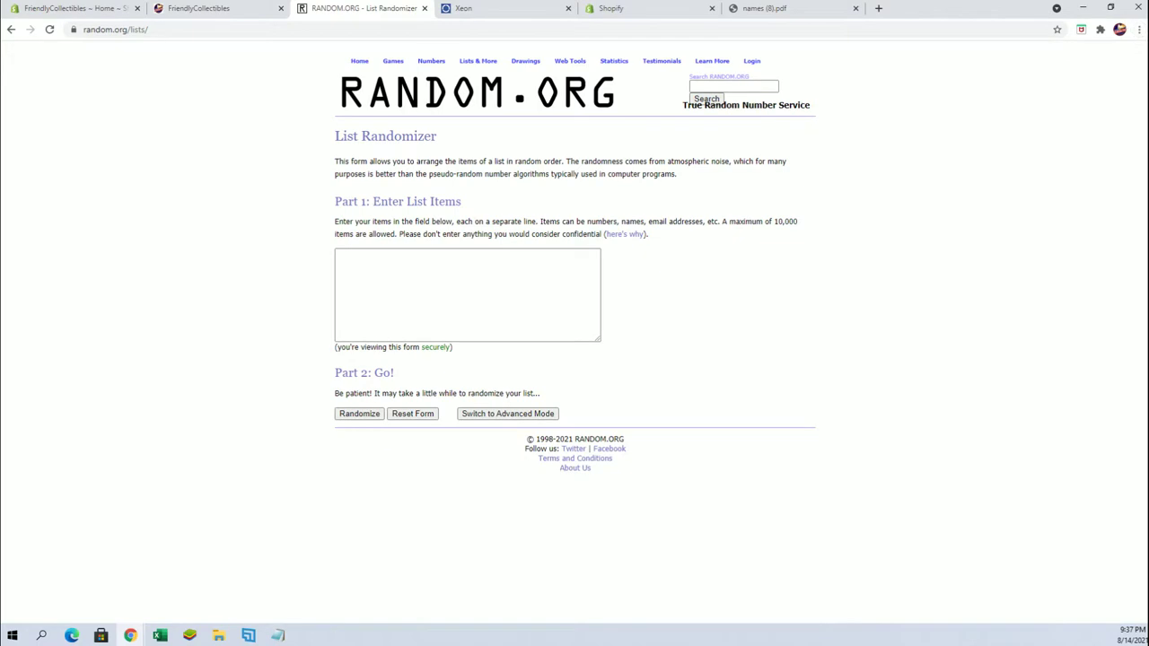
pyautogui.hotkey('alt', 'Tab')
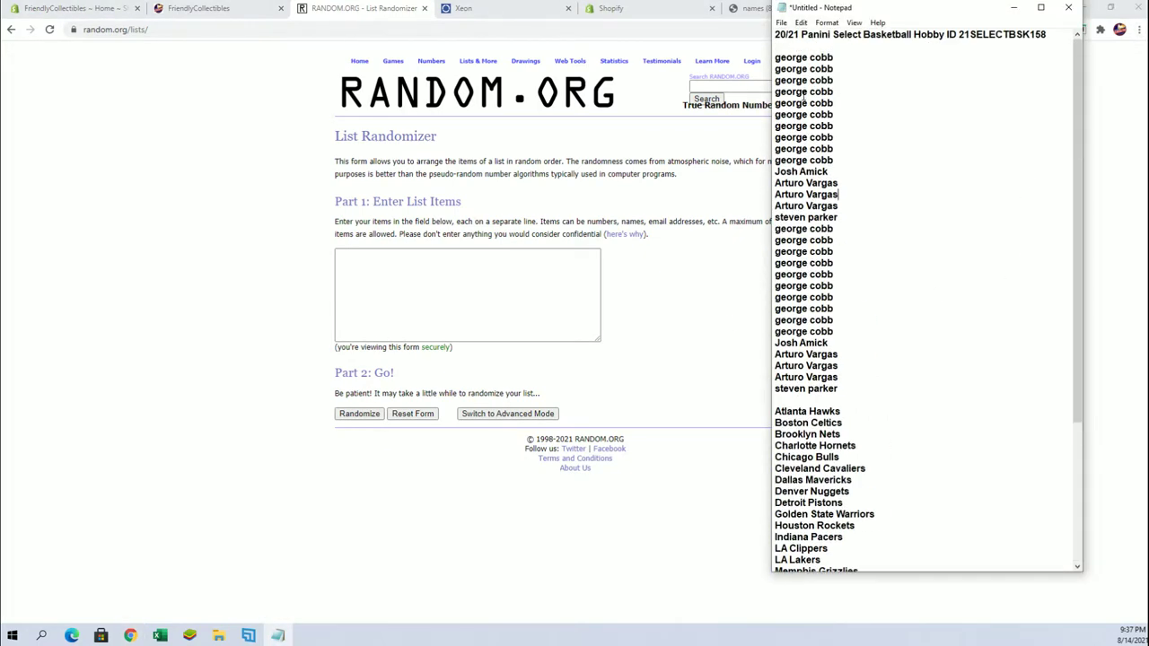
# Step: Copy the 30 owner names from Notepad into the List Randomizer box
pyautogui.moveTo(774, 57)
pyautogui.mouseDown()
pyautogui.moveTo(830, 161)
pyautogui.moveTo(847, 388)
pyautogui.mouseUp()
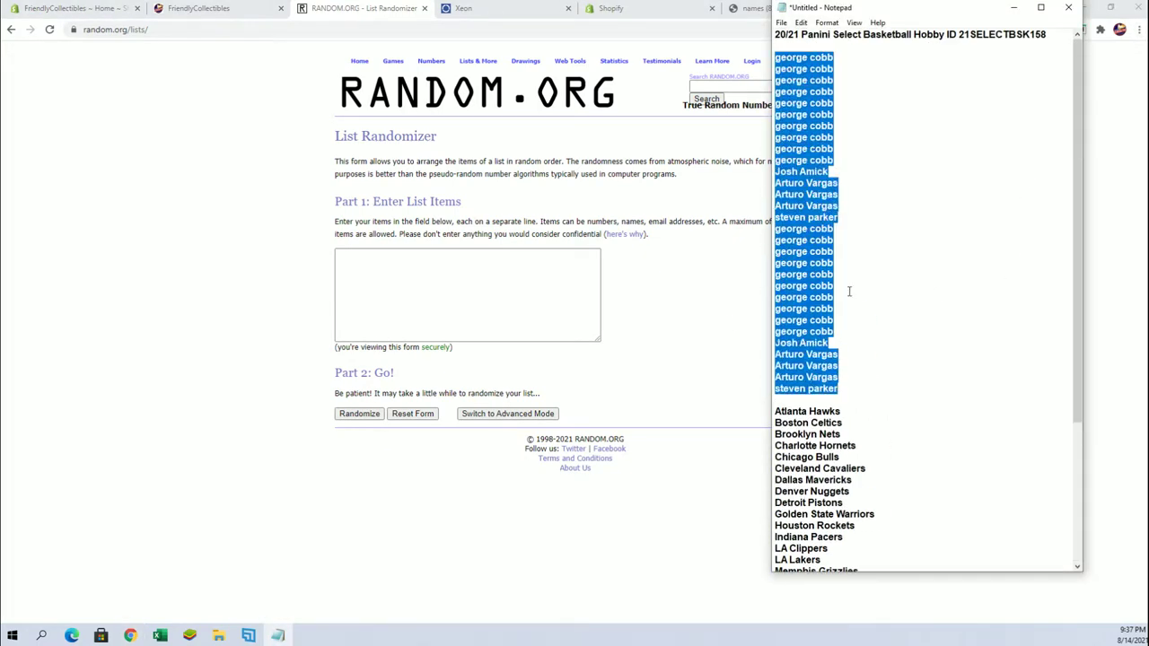
pyautogui.rightClick(854, 235)
pyautogui.click(938, 268)
pyautogui.rightClick(469, 291)
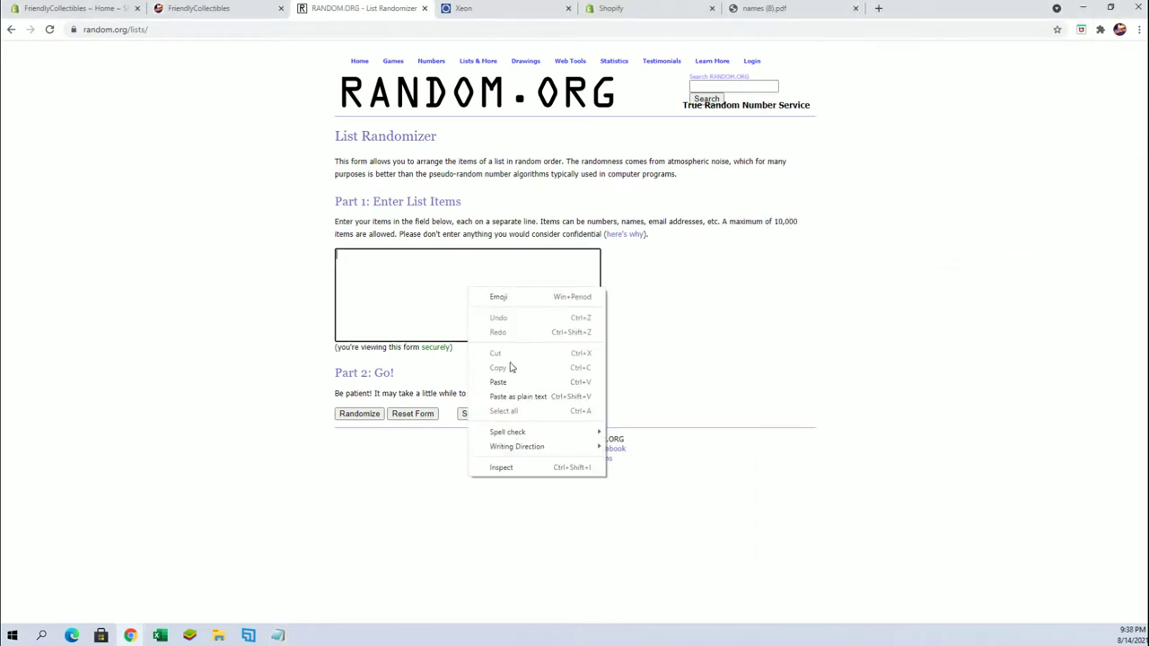
pyautogui.click(498, 382)
# Step: Shuffle the owner names five times, select the final order, and switch windows
pyautogui.click(367, 414)
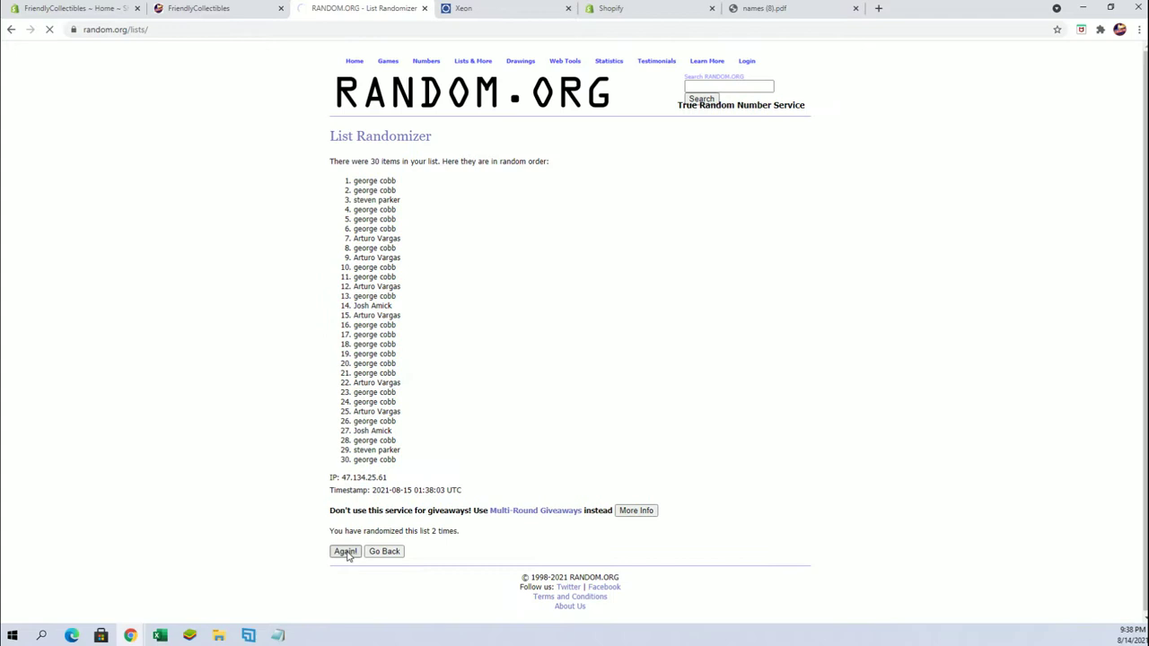
pyautogui.click(348, 555)
pyautogui.click(349, 556)
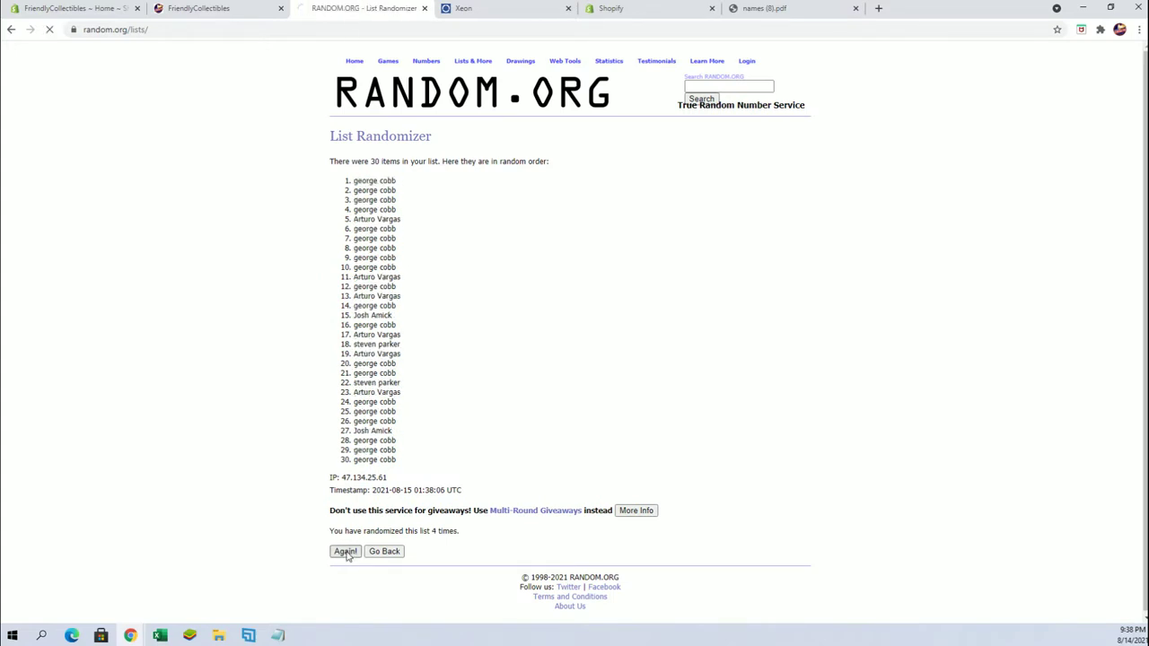
pyautogui.click(346, 553)
pyautogui.click(347, 552)
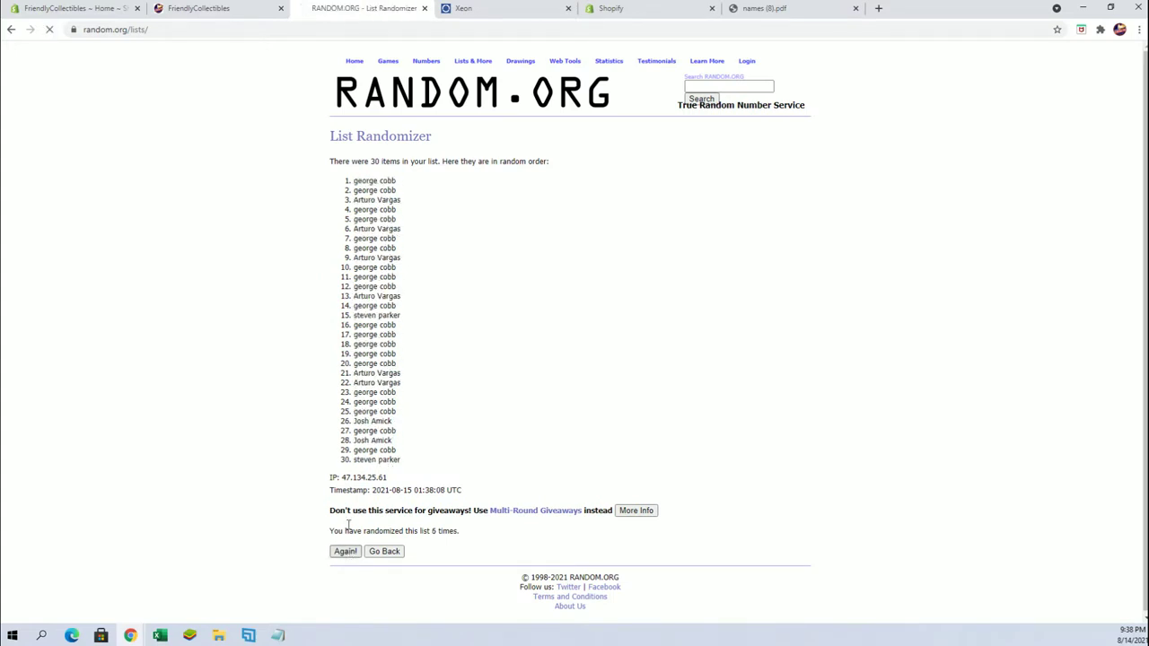
pyautogui.moveTo(355, 181)
pyautogui.mouseDown()
pyautogui.moveTo(401, 348)
pyautogui.moveTo(403, 457)
pyautogui.mouseUp()
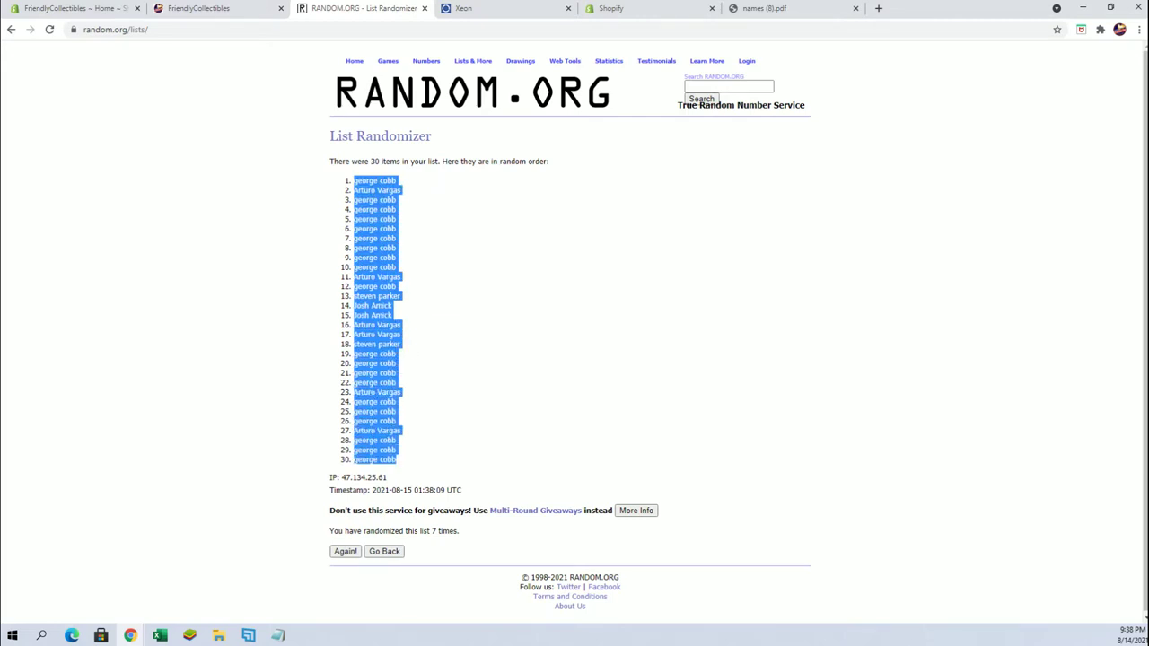
pyautogui.hotkey('alt', 'Tab')
# Step: Paste the shuffled owner names as text into A2, autofit column A, then minimize Excel
pyautogui.rightClick(117, 155)
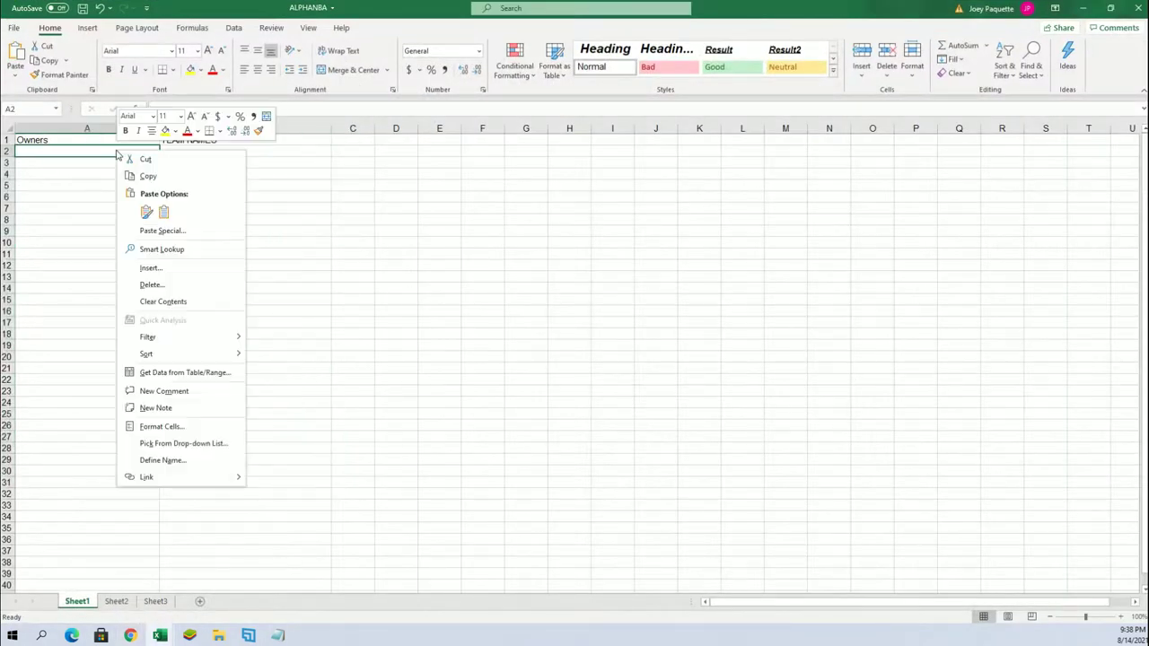
pyautogui.click(165, 231)
pyautogui.click(79, 166)
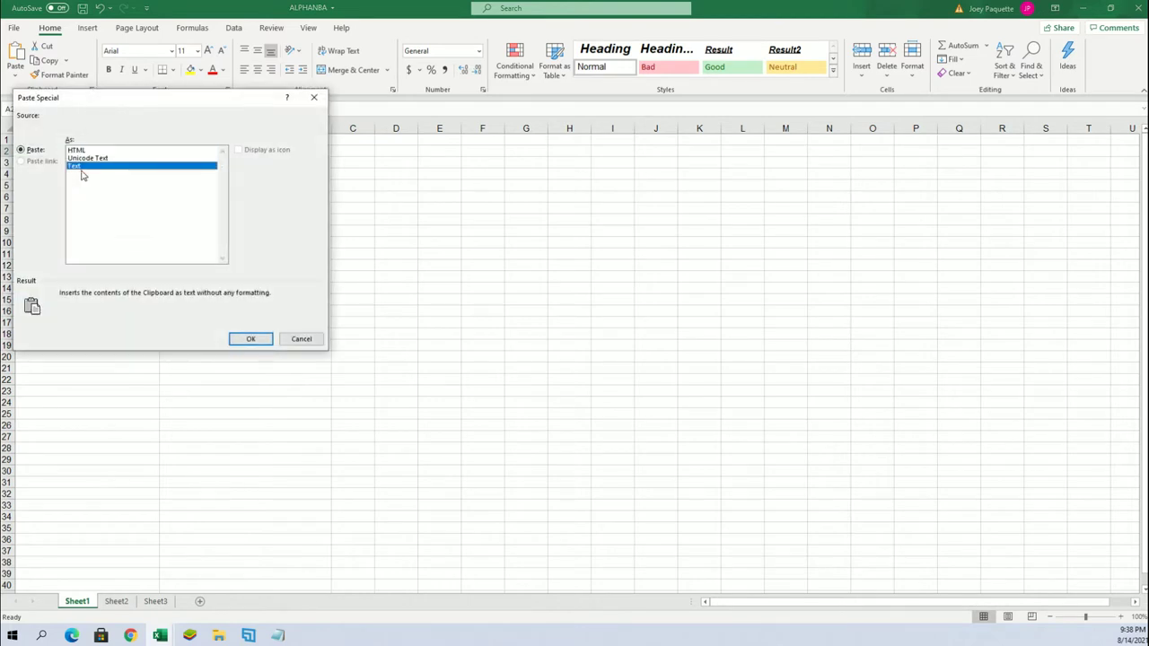
pyautogui.click(242, 339)
pyautogui.doubleClick(159, 127)
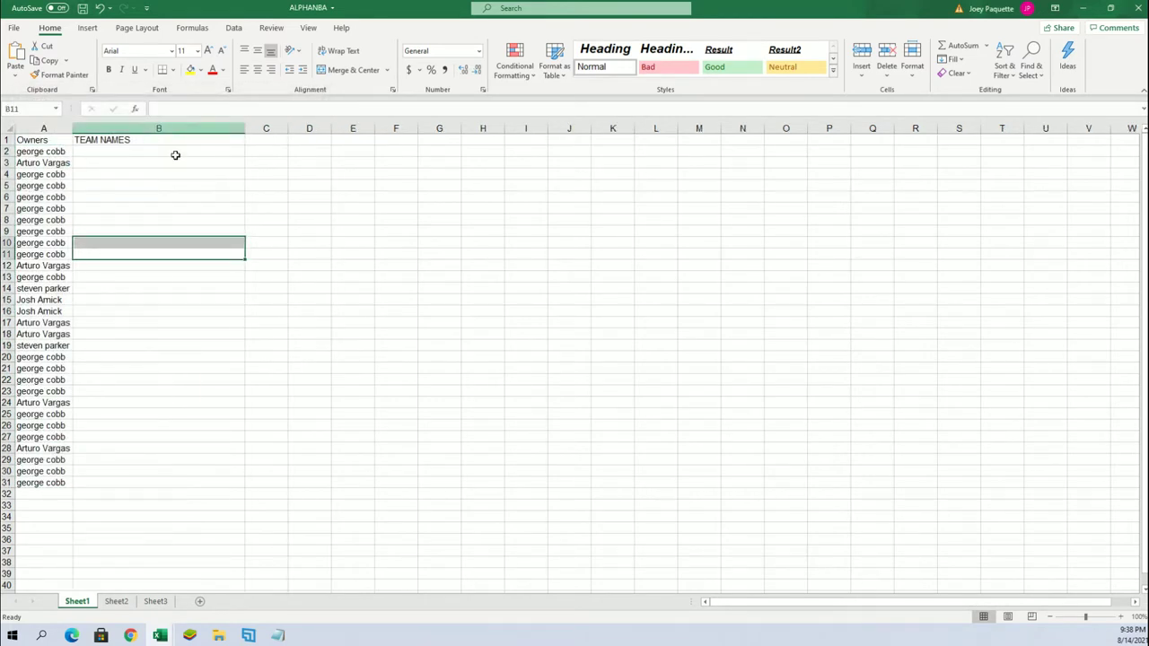
pyautogui.click(121, 157)
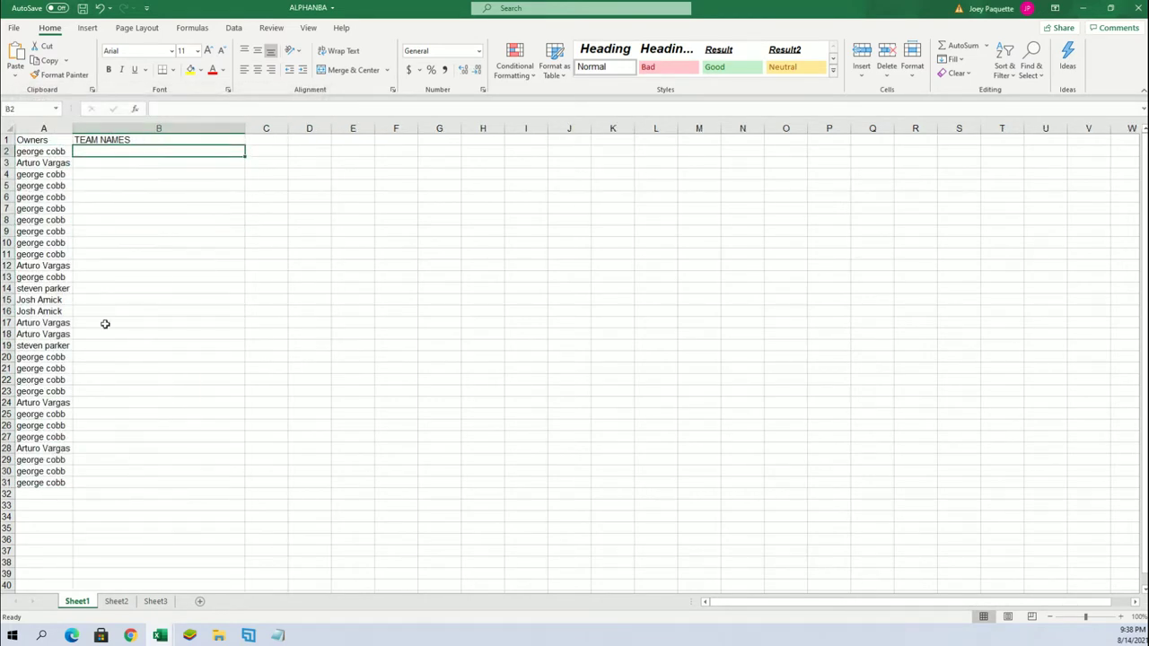
pyautogui.click(1084, 7)
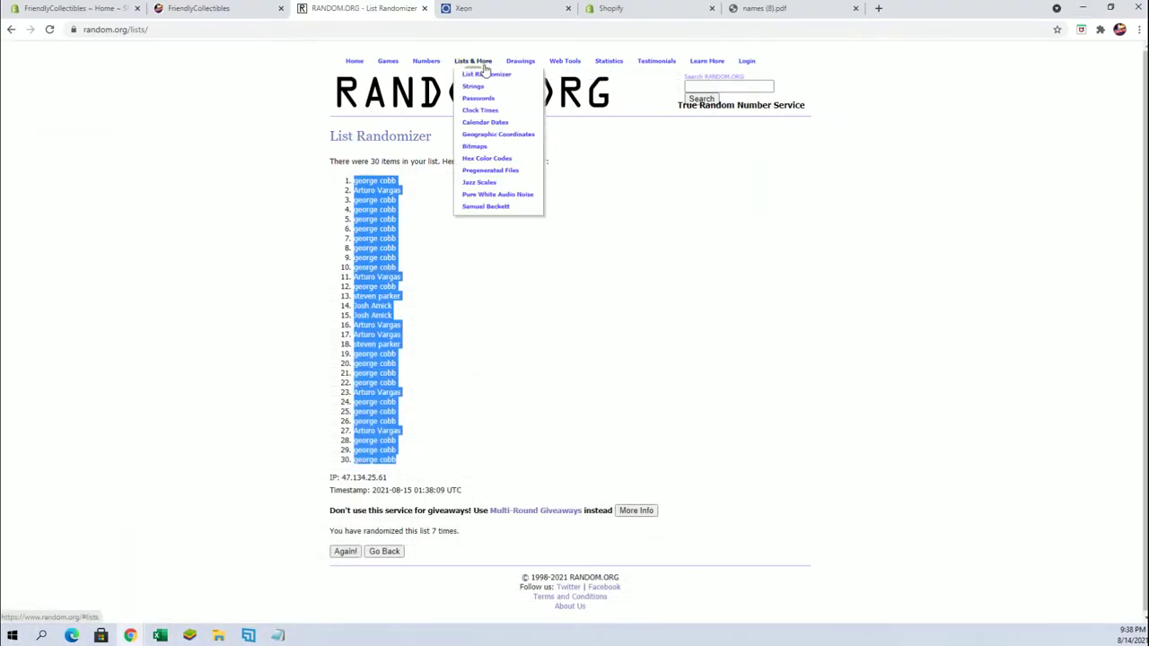
# Step: Copy the 30 NBA team names, Atlanta Hawks through Washington Wizards, into a fresh List Randomizer
pyautogui.click(477, 73)
pyautogui.hotkey('alt', 'Tab')
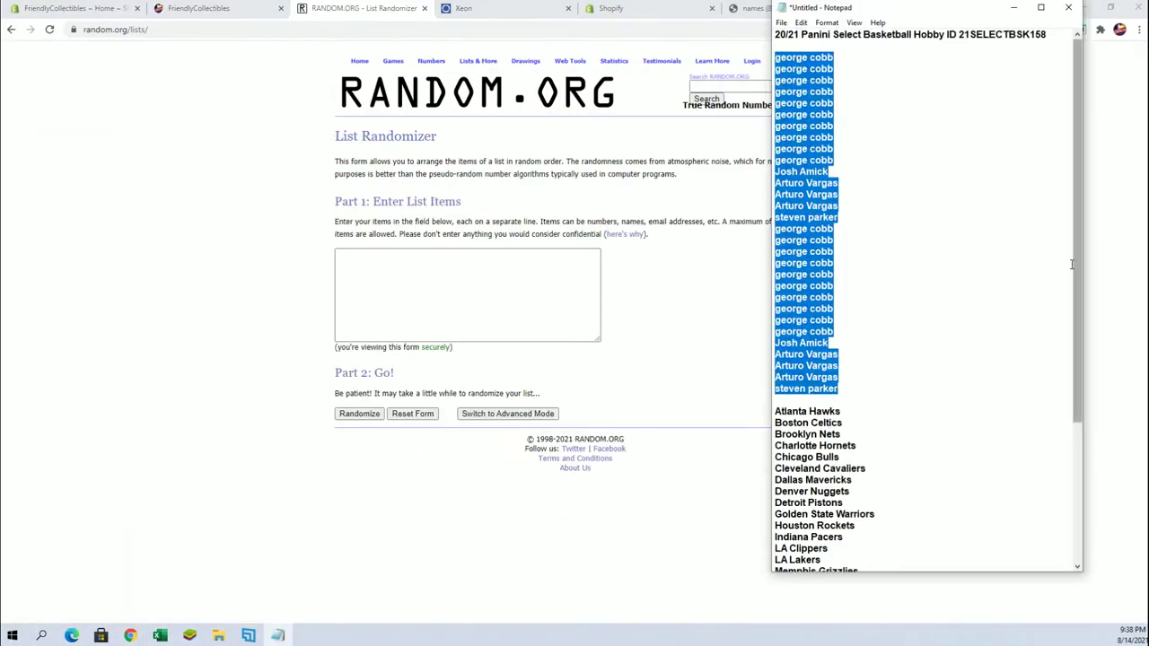
pyautogui.scroll(-5, 952, 243)
pyautogui.click(956, 266)
pyautogui.moveTo(775, 213)
pyautogui.mouseDown()
pyautogui.moveTo(875, 325)
pyautogui.moveTo(885, 553)
pyautogui.mouseUp()
pyautogui.rightClick(858, 289)
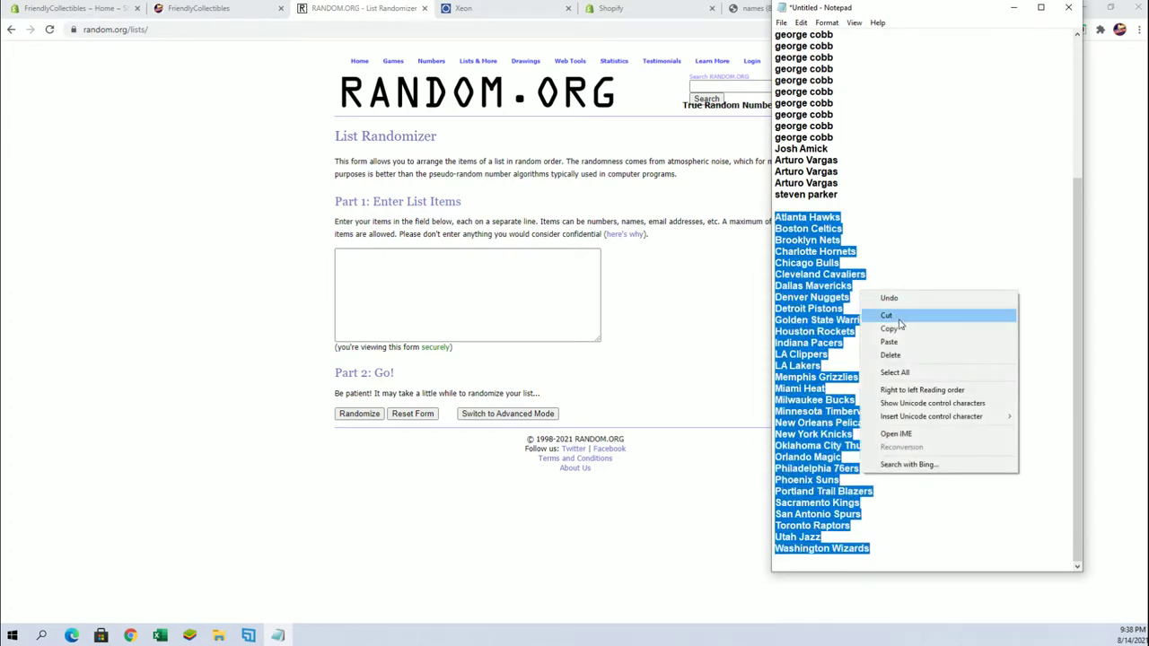
pyautogui.click(900, 323)
pyautogui.click(468, 270)
pyautogui.rightClick(467, 269)
pyautogui.click(509, 366)
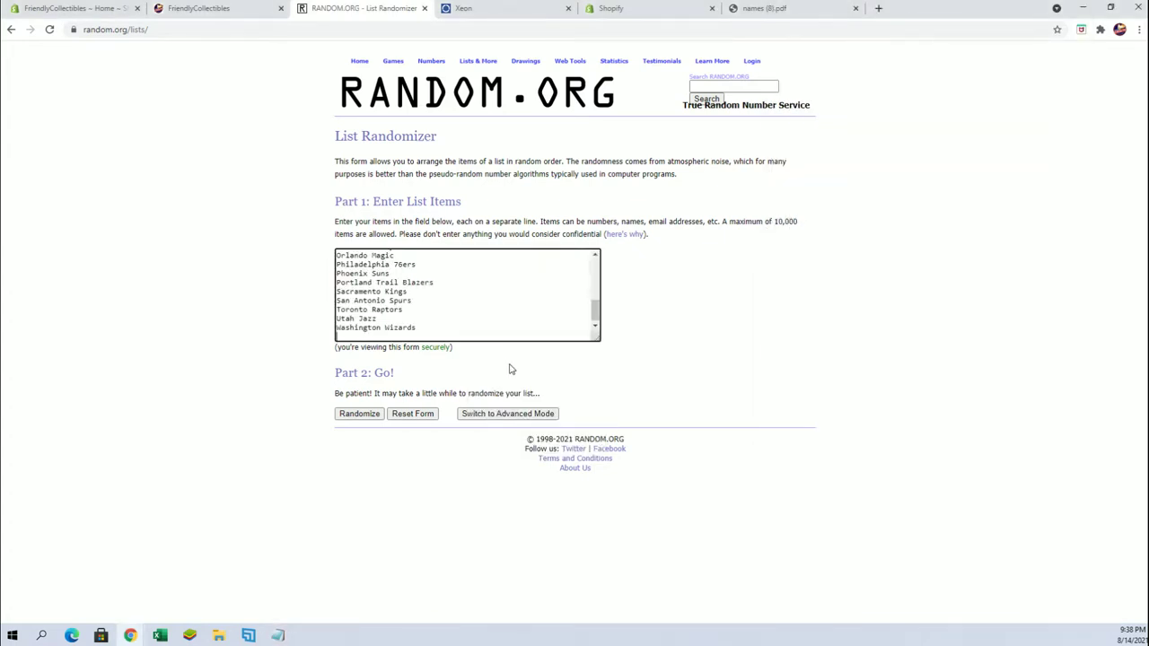
# Step: Shuffle the team names four times, copy the final order, and return to Excel
pyautogui.click(356, 415)
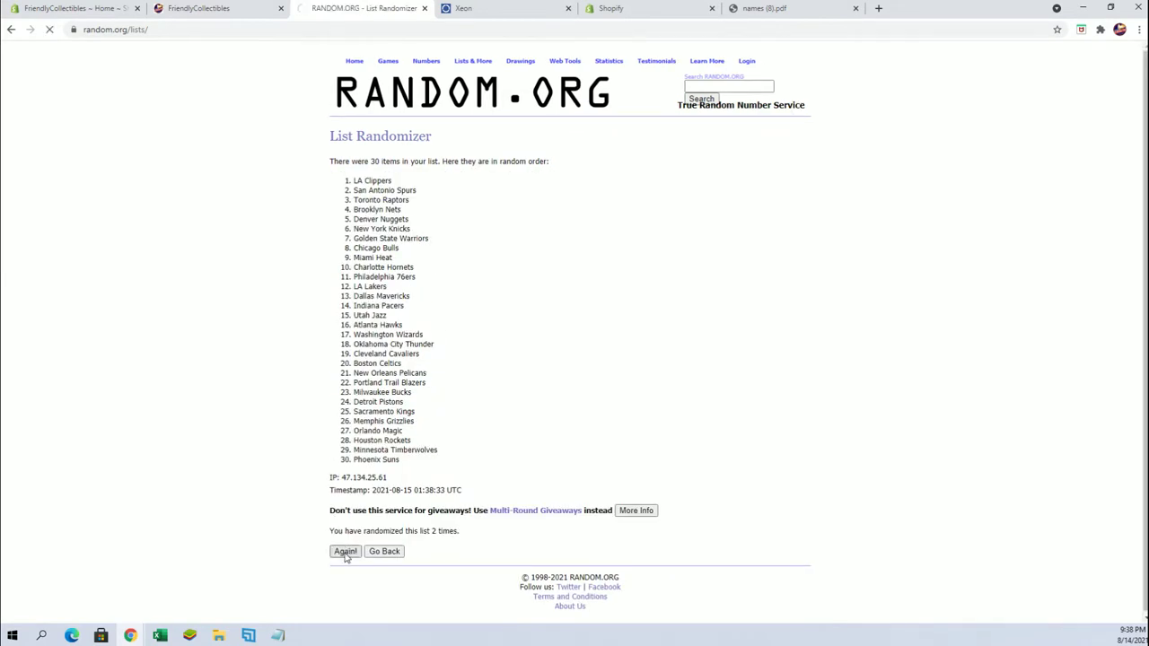
pyautogui.click(345, 551)
pyautogui.click(345, 551)
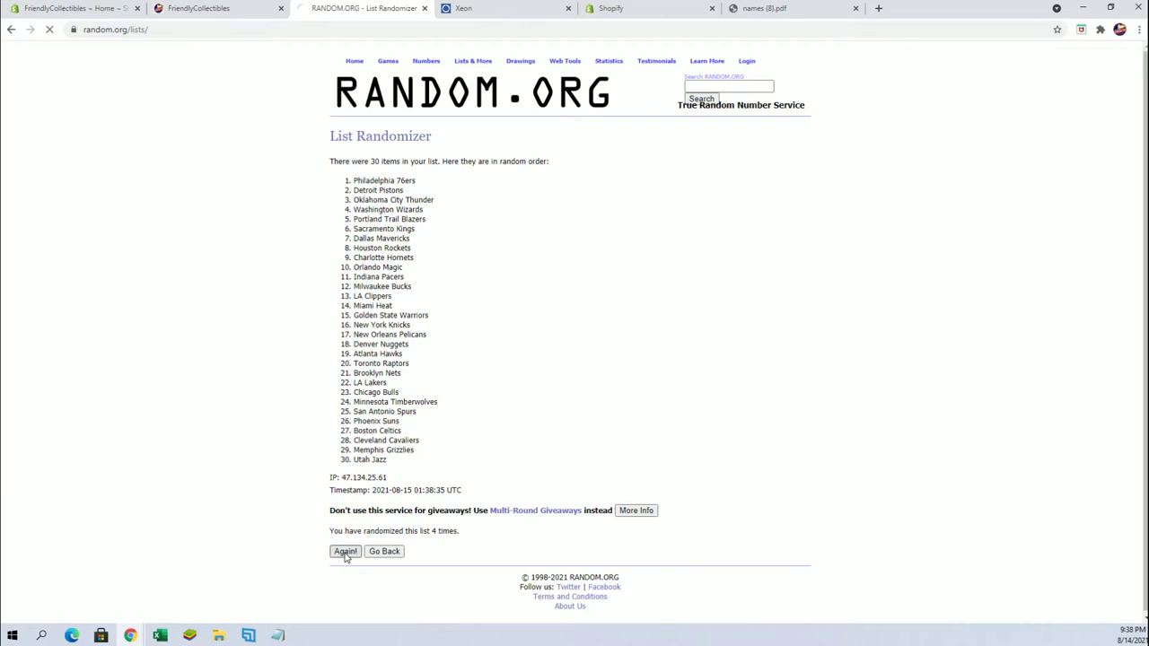
pyautogui.click(345, 551)
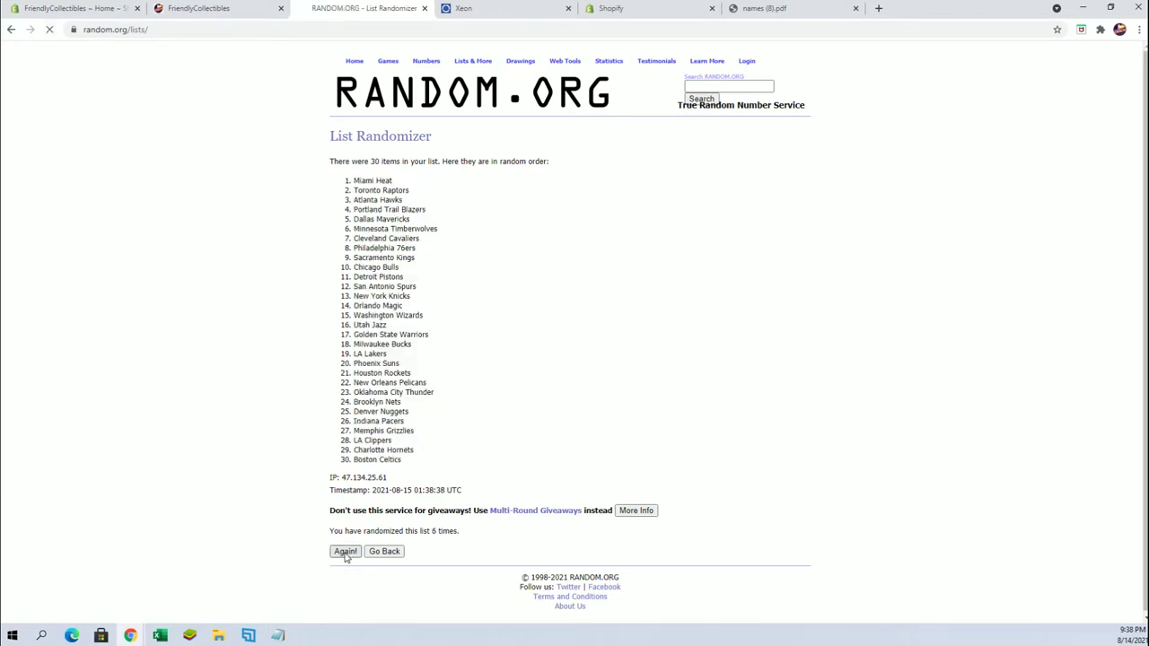
pyautogui.moveTo(355, 180); pyautogui.dragTo(441, 459)
pyautogui.rightClick(451, 285)
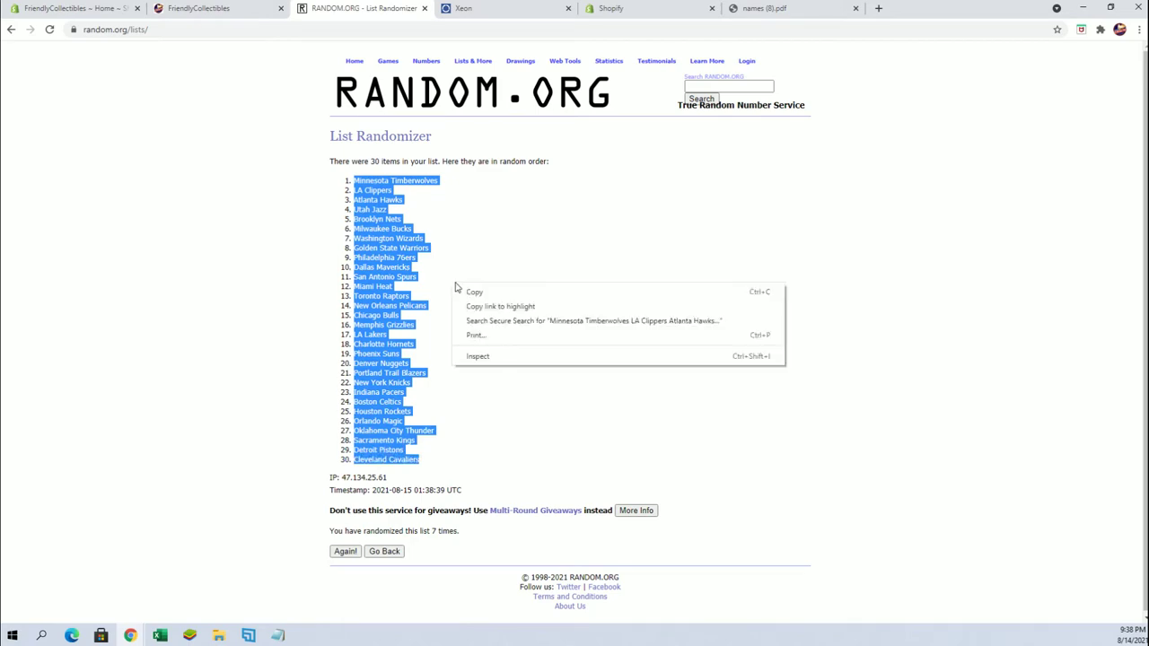
pyautogui.click(455, 291)
pyautogui.hotkey('alt', 'Tab')
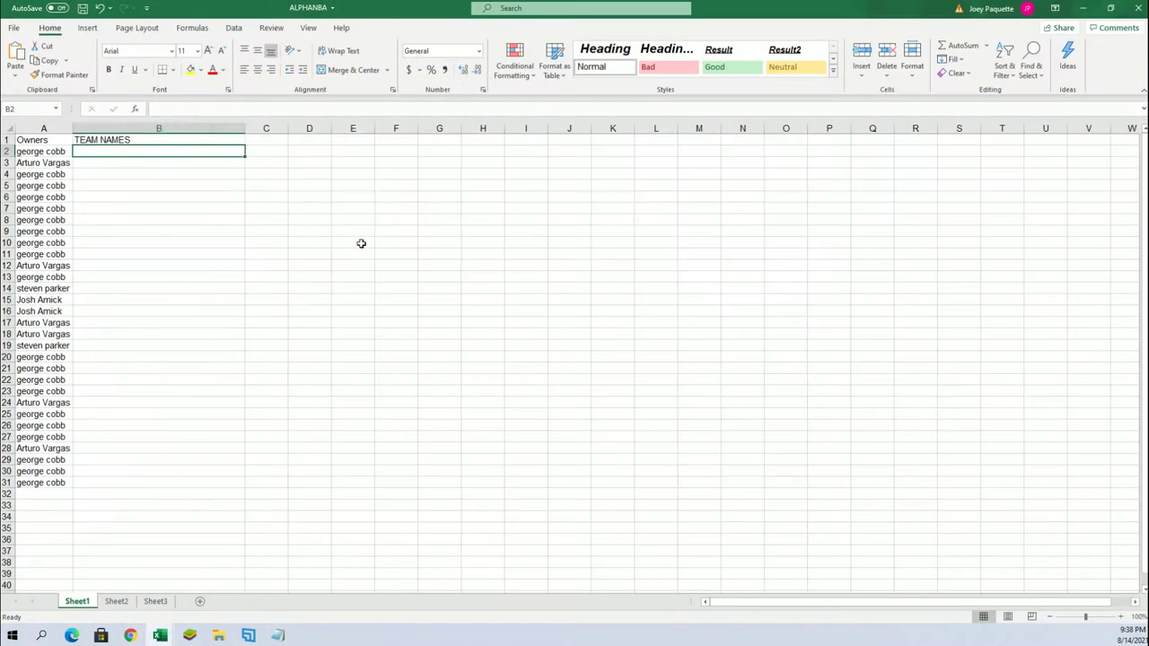
pyautogui.click(394, 206)
# Step: Paste the shuffled team names as text into B2 and autofit column B
pyautogui.rightClick(104, 150)
pyautogui.click(156, 227)
pyautogui.click(108, 166)
pyautogui.click(235, 337)
pyautogui.click(260, 265)
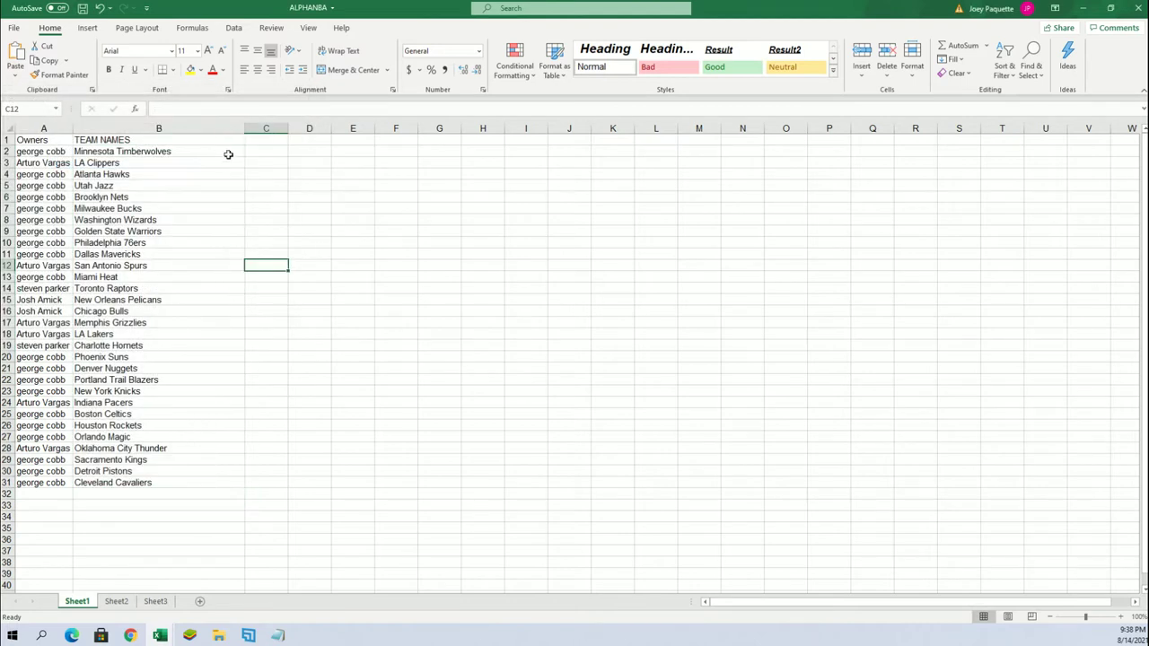
pyautogui.doubleClick(242, 125)
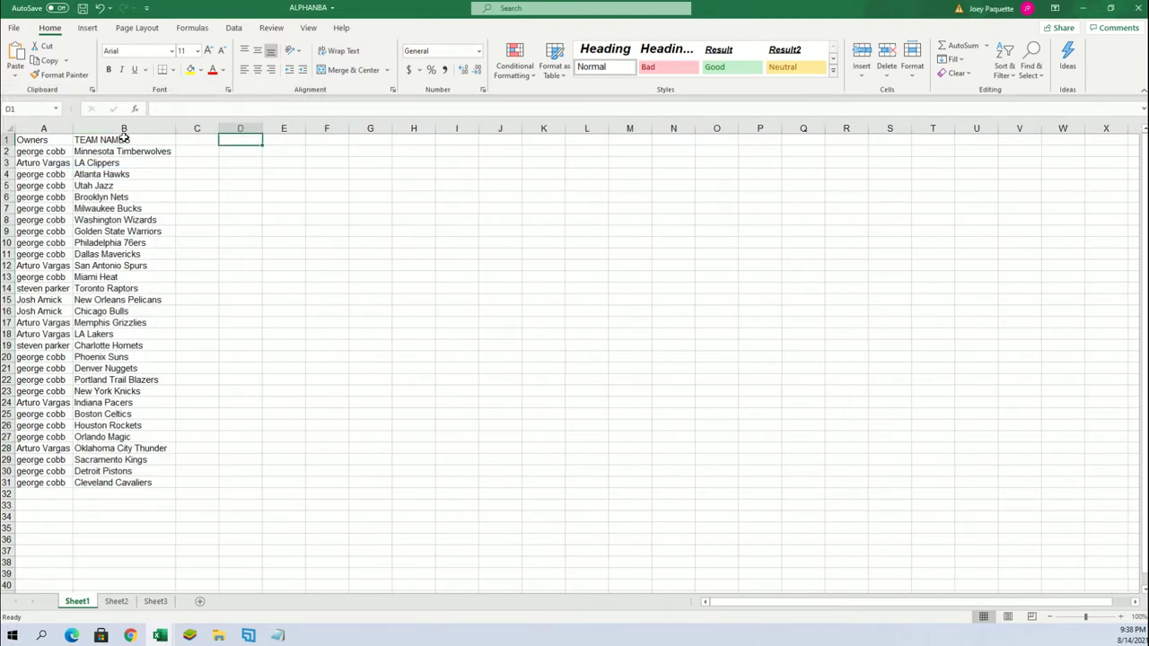
# Step: Make columns A and B bold with All Borders, then widen column B
pyautogui.moveTo(43, 128); pyautogui.dragTo(123, 129)
pyautogui.click(107, 70)
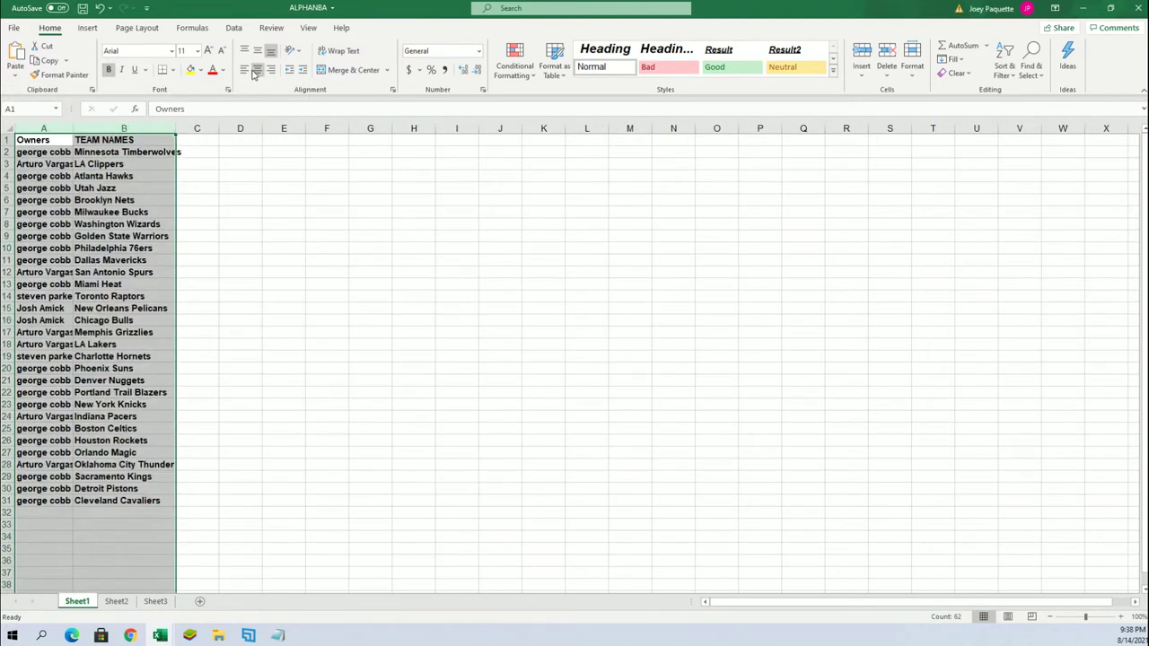
pyautogui.click(176, 70)
pyautogui.click(225, 188)
pyautogui.click(284, 187)
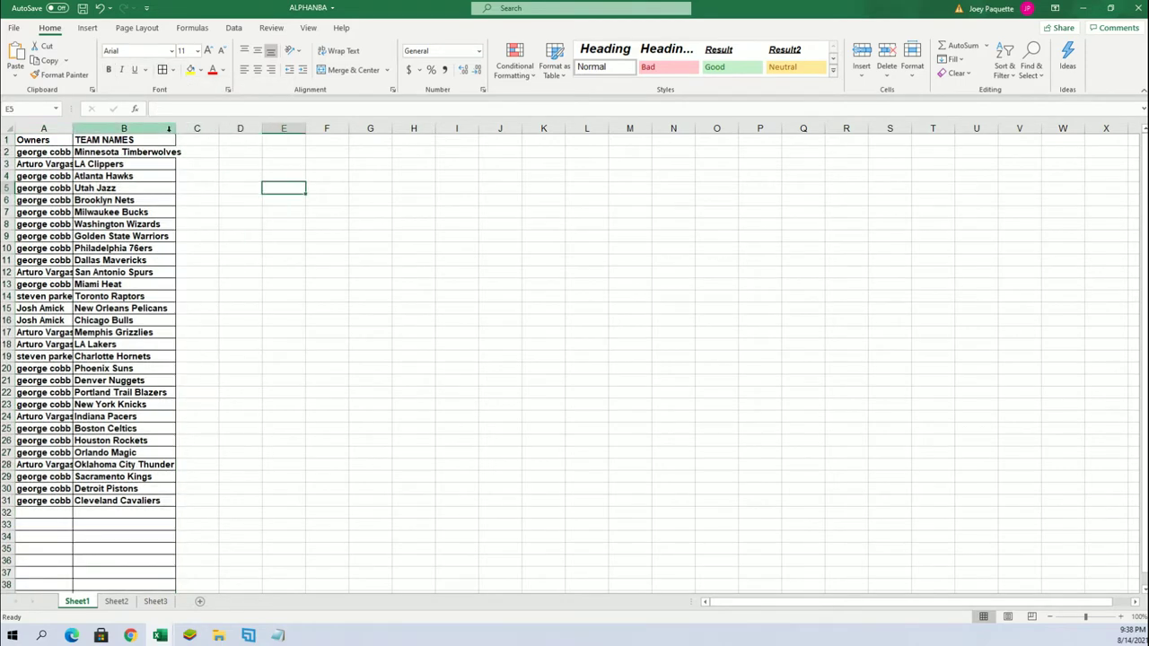
pyautogui.doubleClick(176, 129)
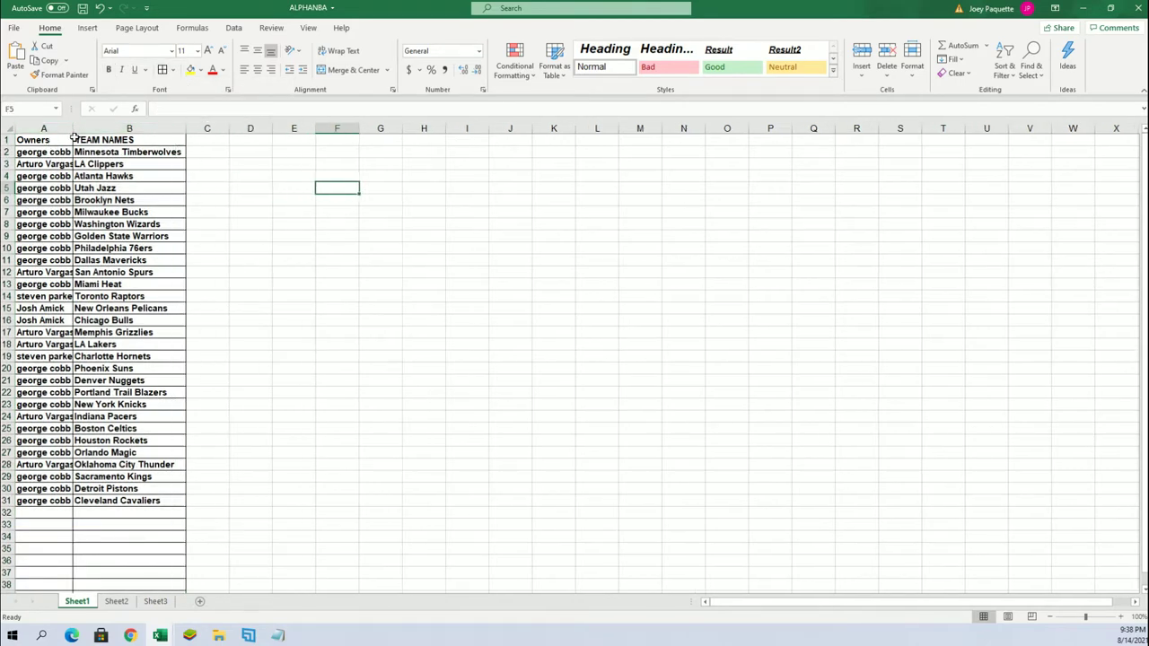